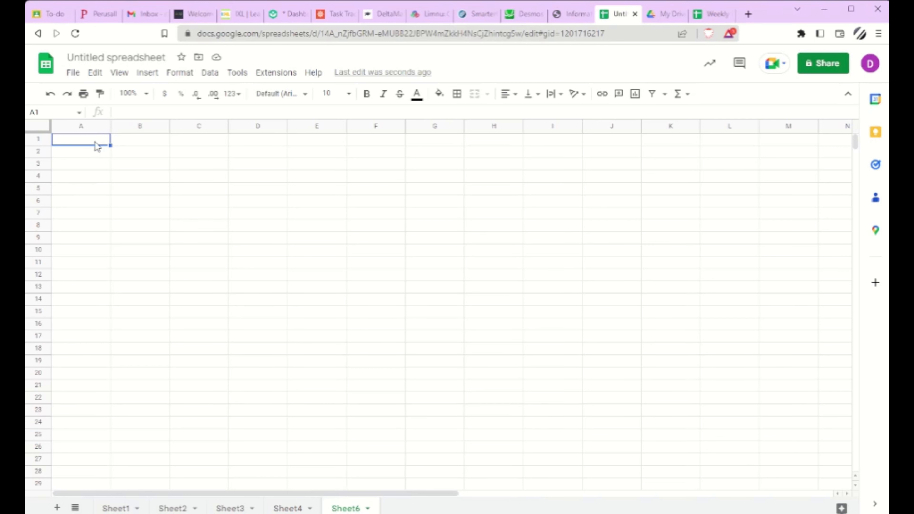
# Create an "Age" column in A1 with the values 1, 2, 3, 4, 5, 5, 5, 6, 7, 8, 9 and 10 below it
pyautogui.click(97, 145)
pyautogui.write('Age')
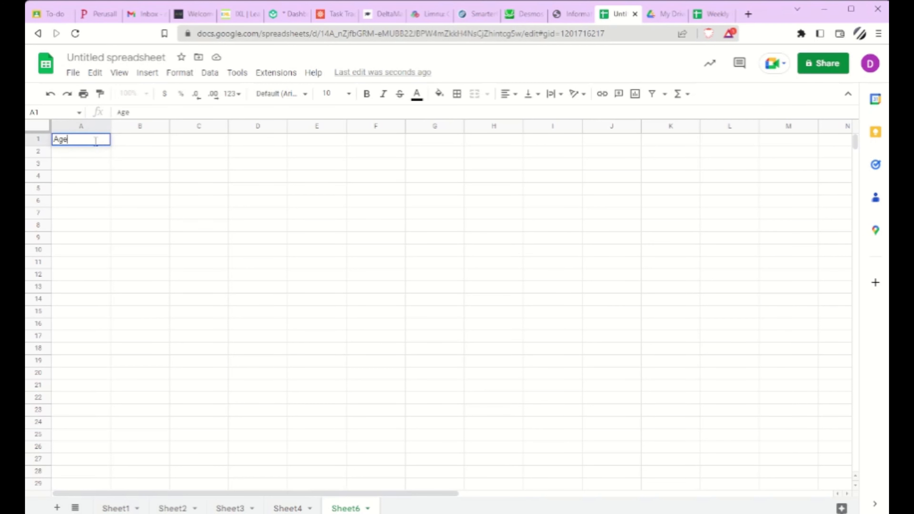
pyautogui.press('Return')
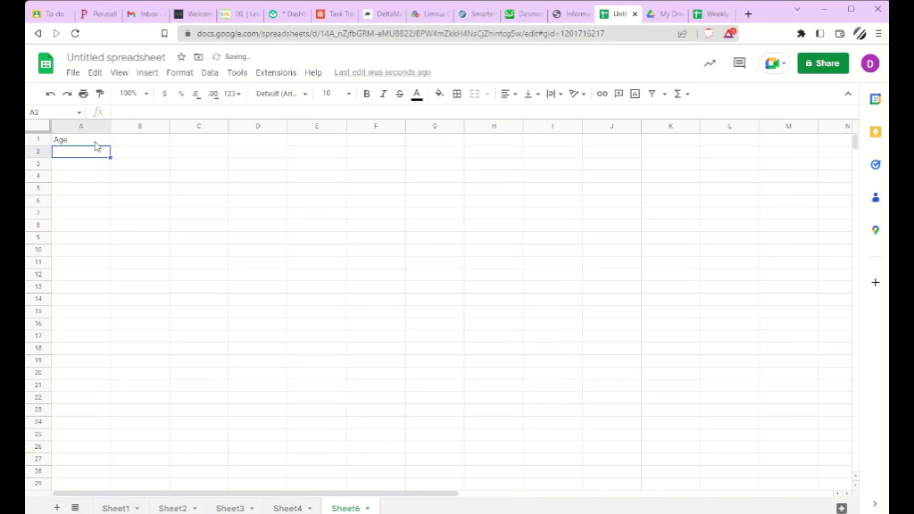
pyautogui.write('1')
pyautogui.press('Return')
pyautogui.write('2')
pyautogui.press('Return')
pyautogui.write('3')
pyautogui.press('Return')
pyautogui.write('4 5 5 5 6 7')
pyautogui.press('Return')
pyautogui.write('8')
pyautogui.press('Return')
pyautogui.write('9')
pyautogui.press('Return')
pyautogui.write('10')
pyautogui.press('Return')
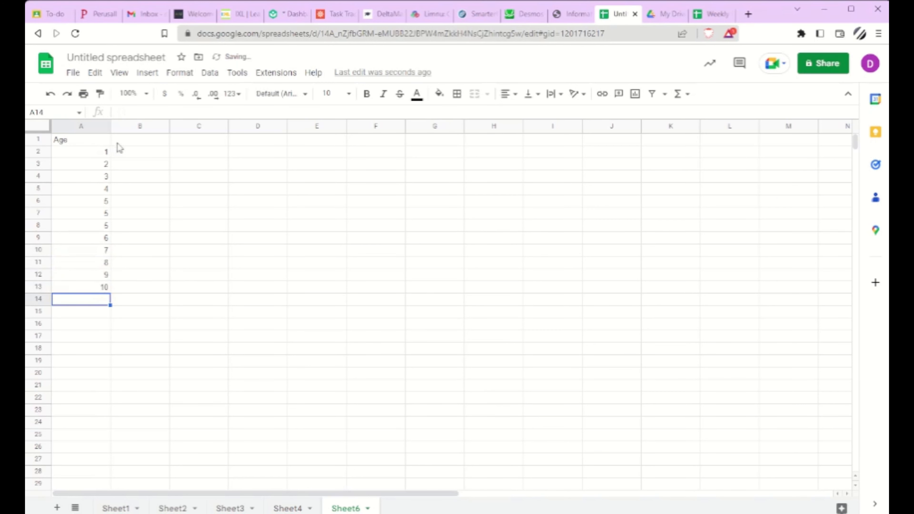
# Add the column header "Duplicate?" in cell B1
pyautogui.click(136, 144)
pyautogui.write('Duplicate?')
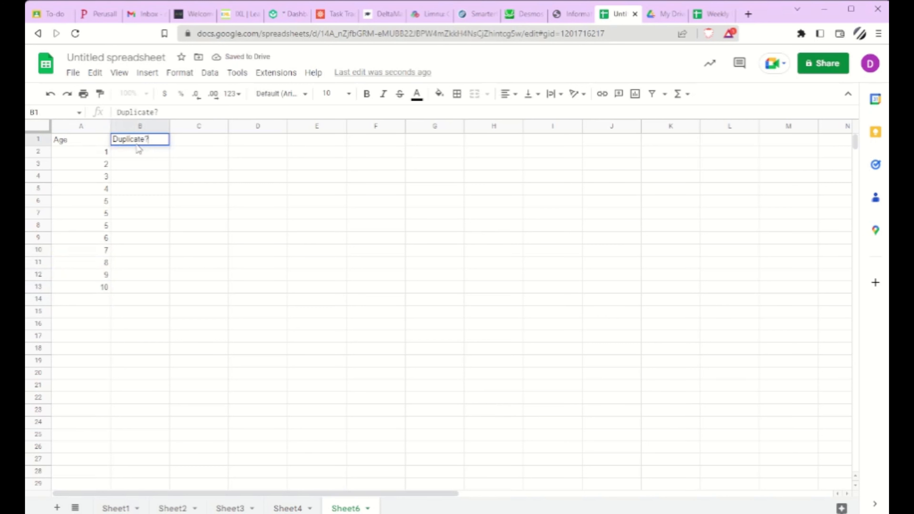
pyautogui.press('Return')
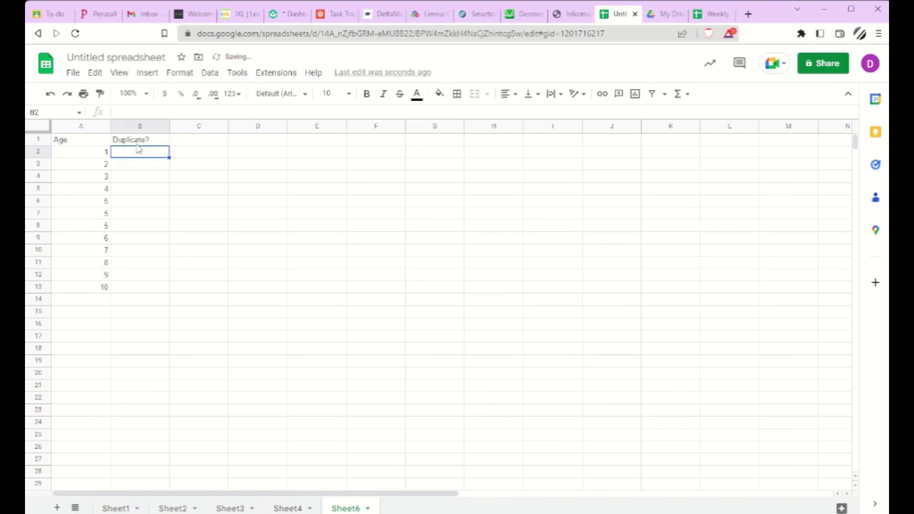
# Enter =IF(A2=A3,1,0) in cell B3 and accept the suggested autofill for the rest of the column through B13
pyautogui.press('Down')
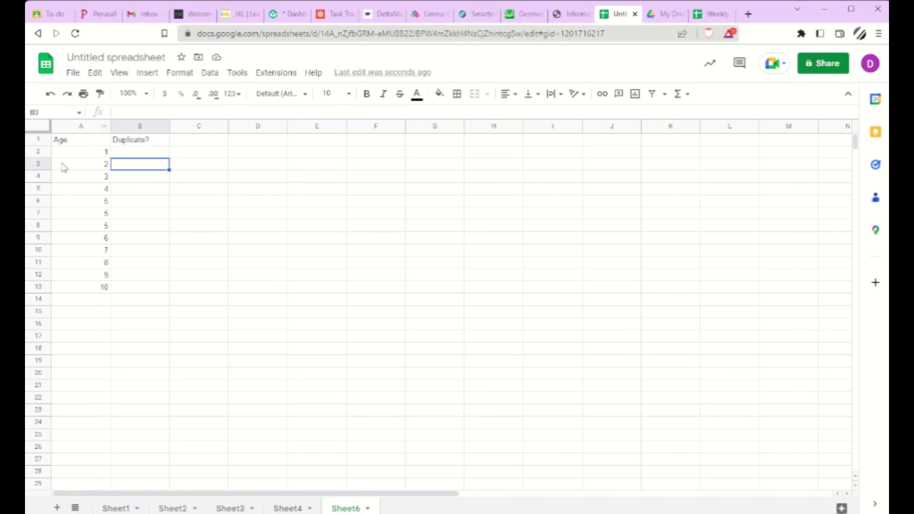
pyautogui.write('=')
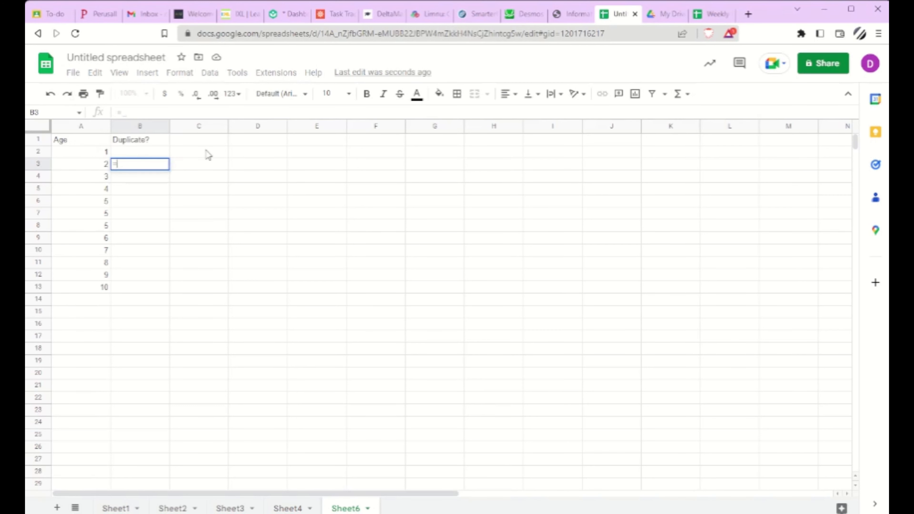
pyautogui.write('IF')
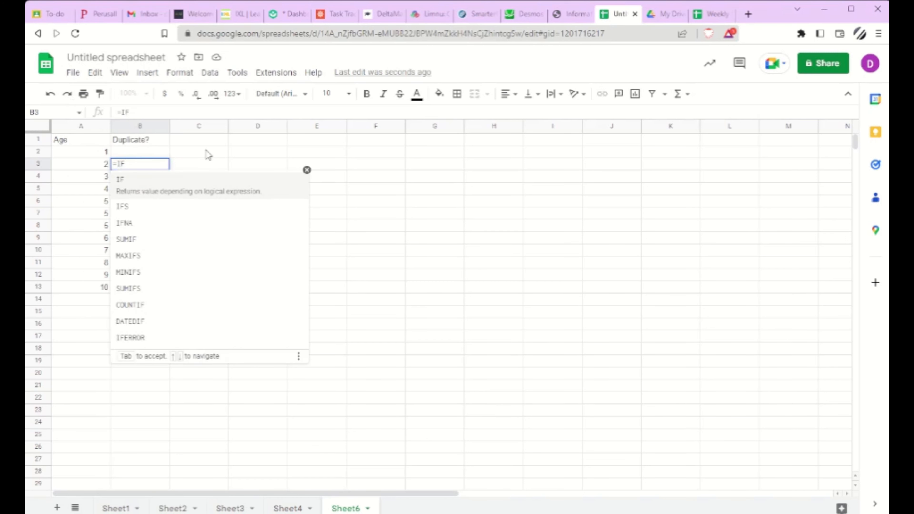
pyautogui.write('(')
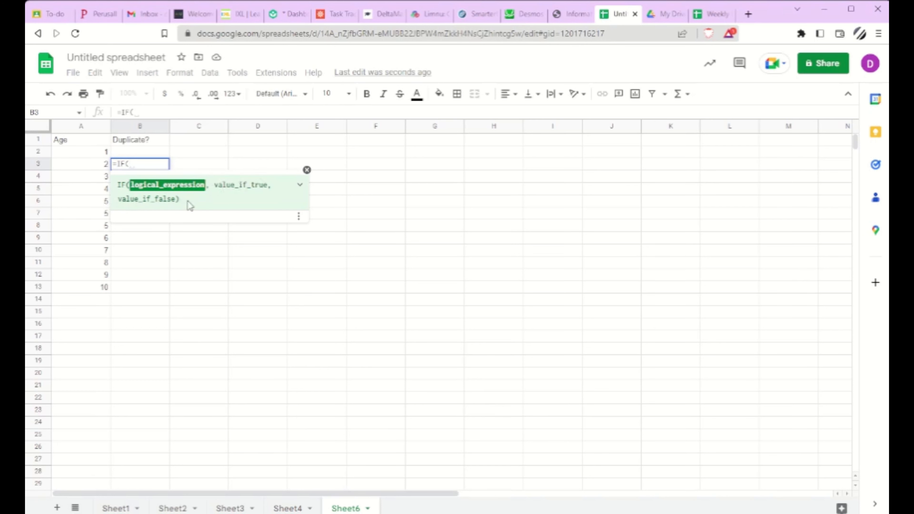
pyautogui.click(87, 156)
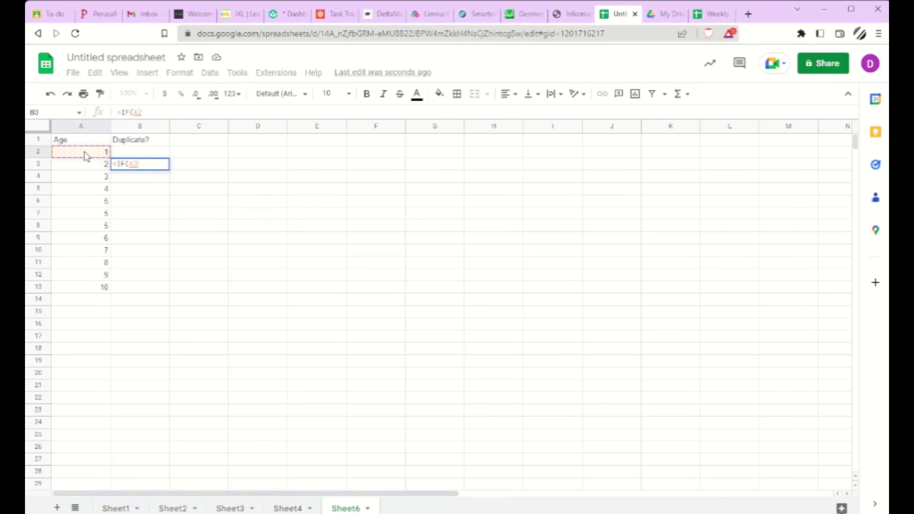
pyautogui.write('=')
pyautogui.click(92, 166)
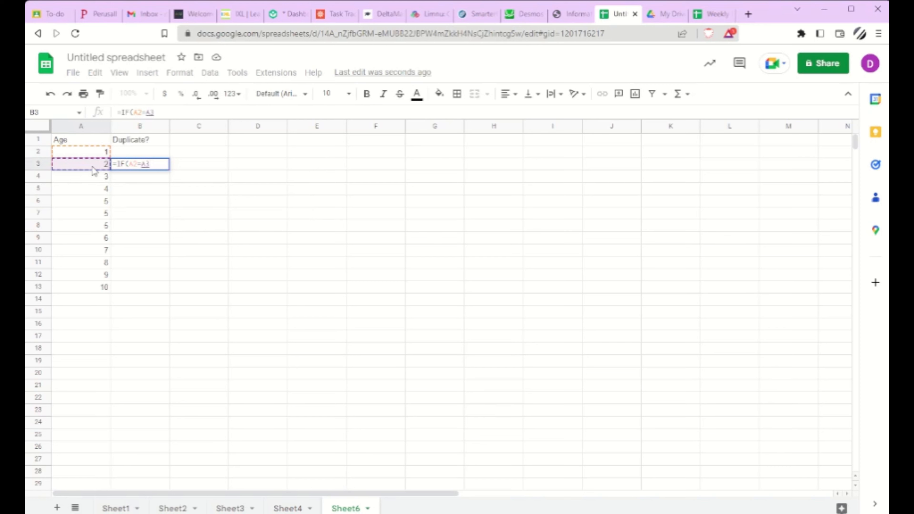
pyautogui.write(',1,')
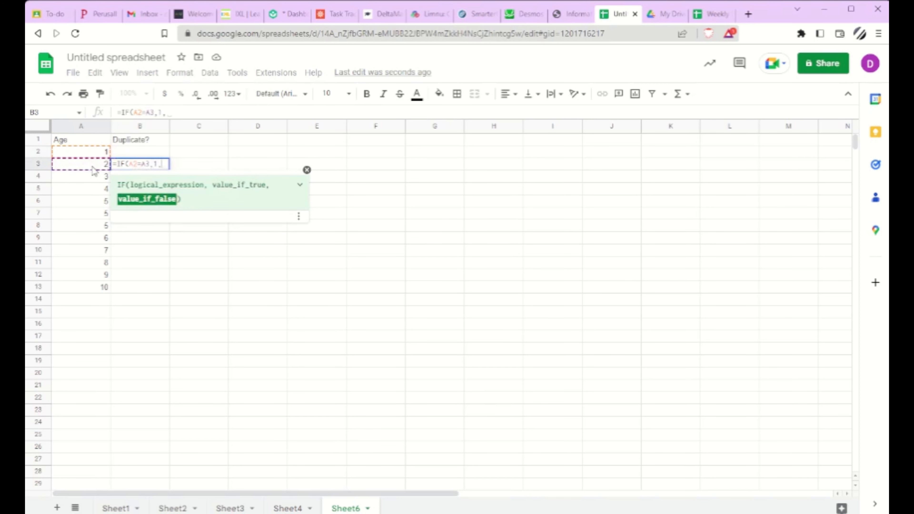
pyautogui.write('0)')
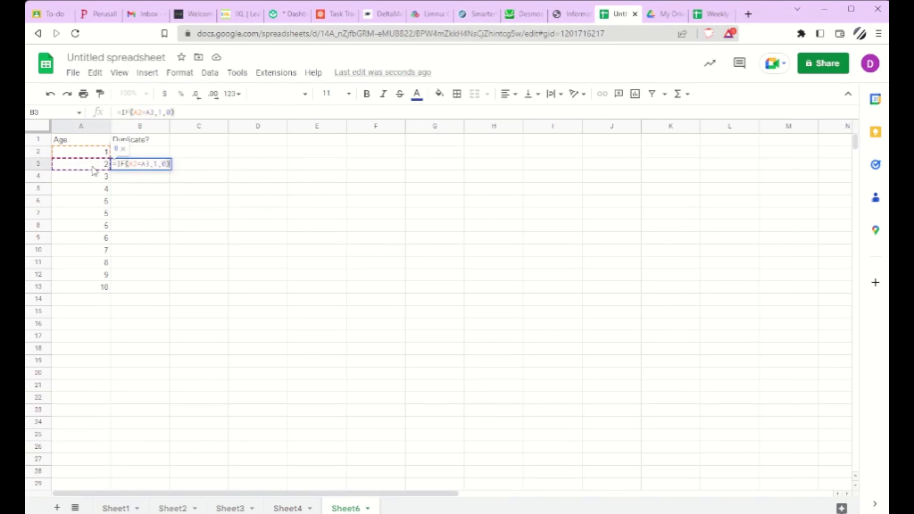
pyautogui.press('Return')
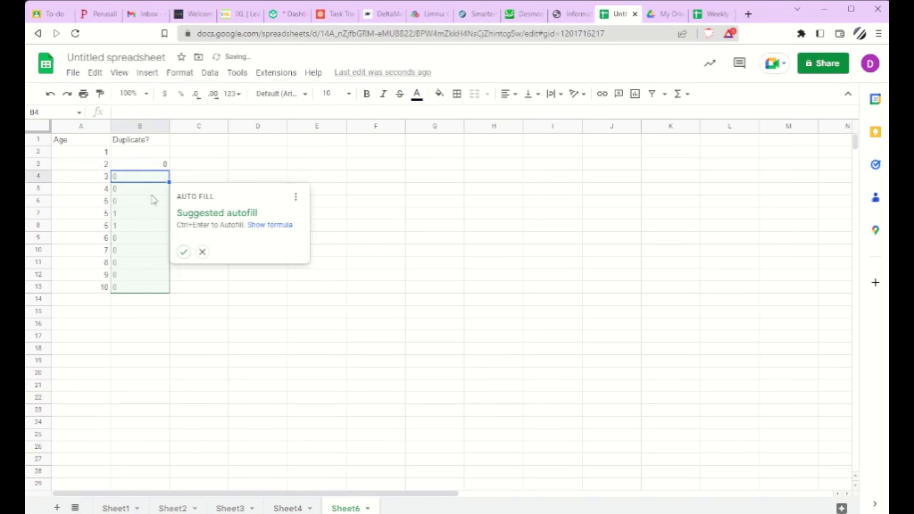
pyautogui.click(184, 251)
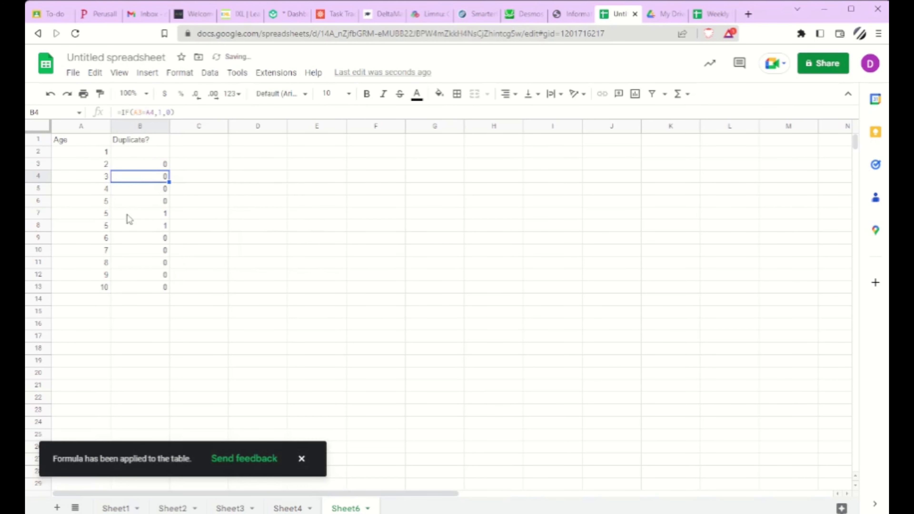
# Inspect the duplicate-check formulas in B7 and B8 together with their rows
pyautogui.moveTo(140, 216); pyautogui.dragTo(141, 229)
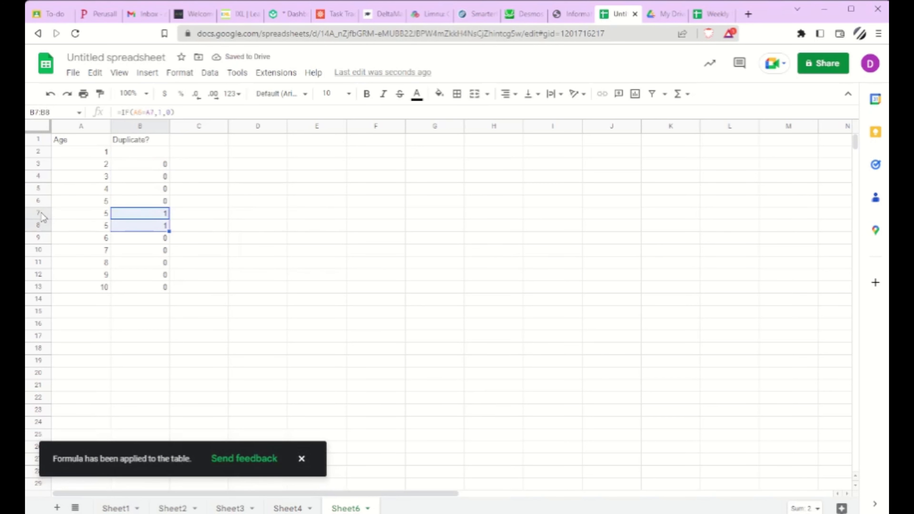
pyautogui.moveTo(38, 213); pyautogui.dragTo(39, 224)
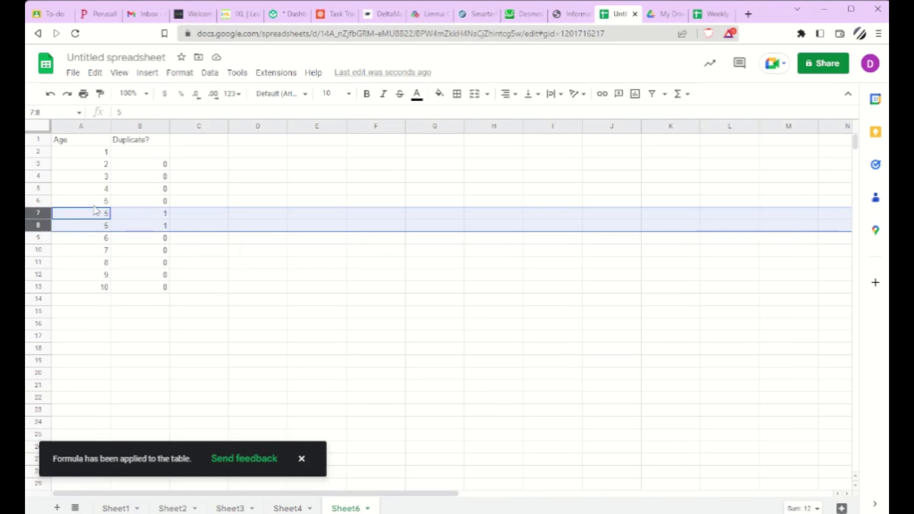
pyautogui.click(150, 215)
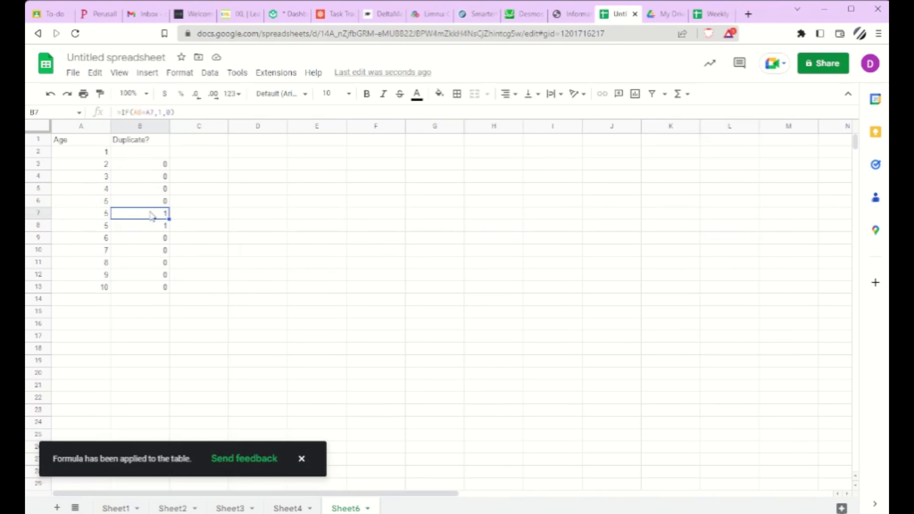
pyautogui.click(153, 226)
pyautogui.click(149, 302)
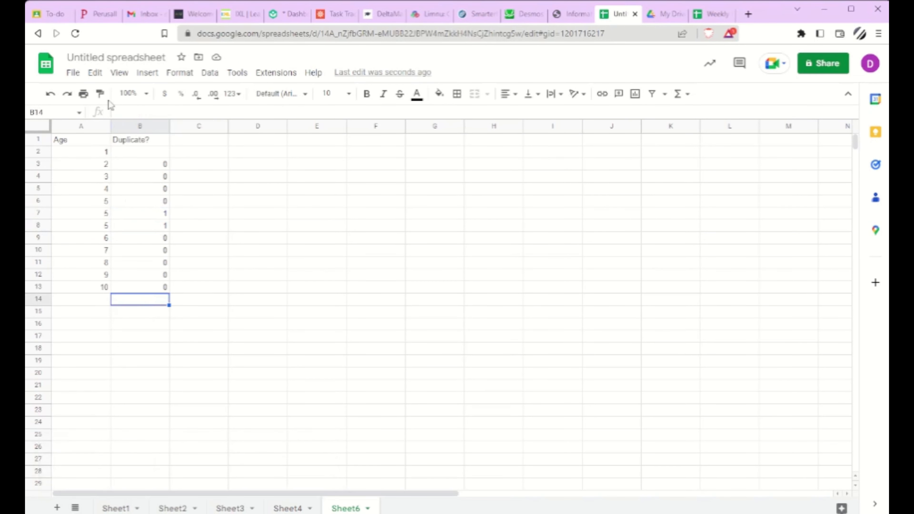
# Browse the available spreadsheet functions, looking through the Math category and the complete function list
pyautogui.click(147, 73)
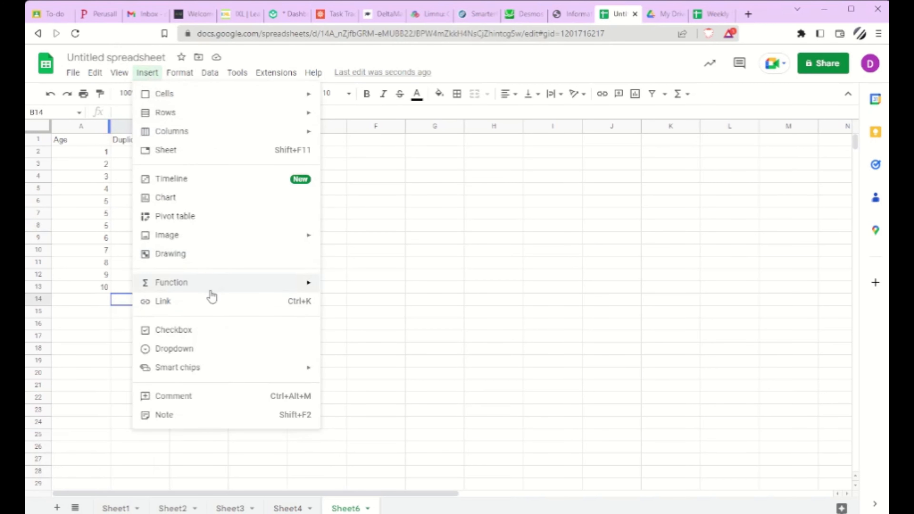
pyautogui.moveTo(212, 294)
pyautogui.moveTo(353, 351)
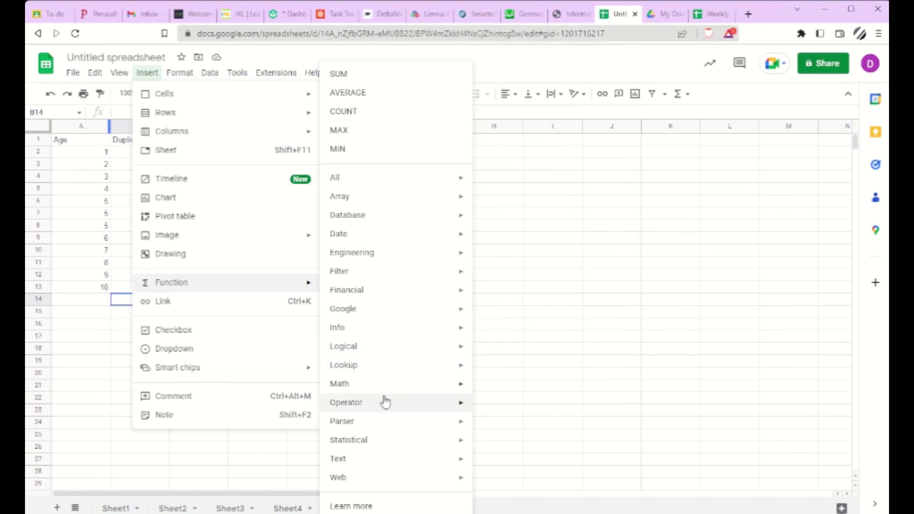
pyautogui.moveTo(389, 392)
pyautogui.scroll(-15, 527, 337)
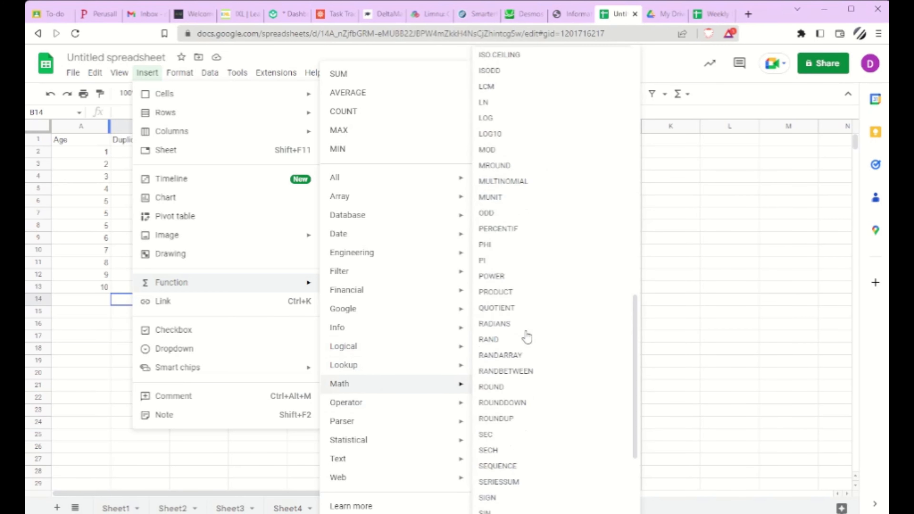
pyautogui.scroll(5, 526, 336)
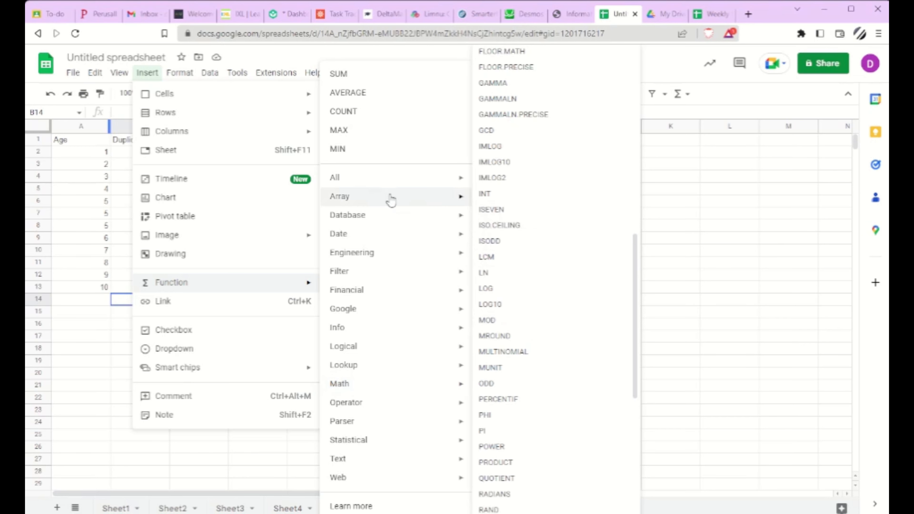
pyautogui.moveTo(390, 176)
pyautogui.scroll(-20, 573, 242)
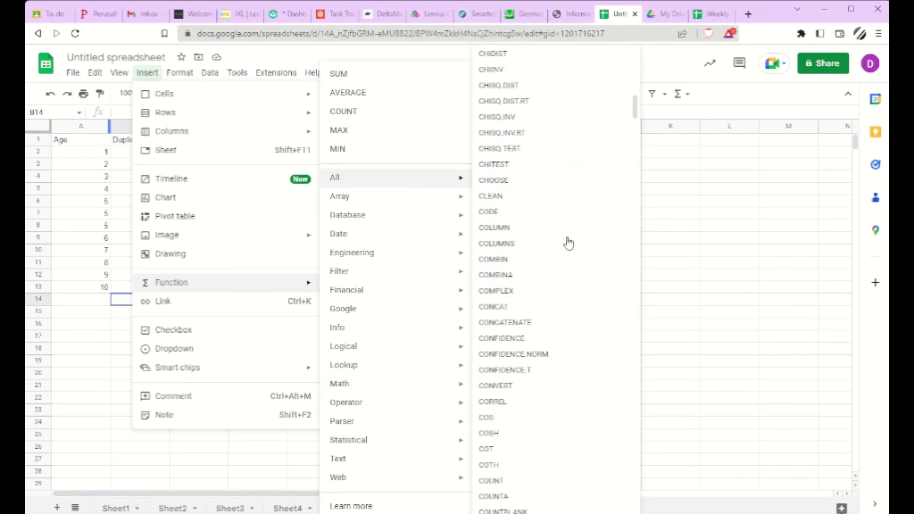
pyautogui.scroll(-20, 568, 242)
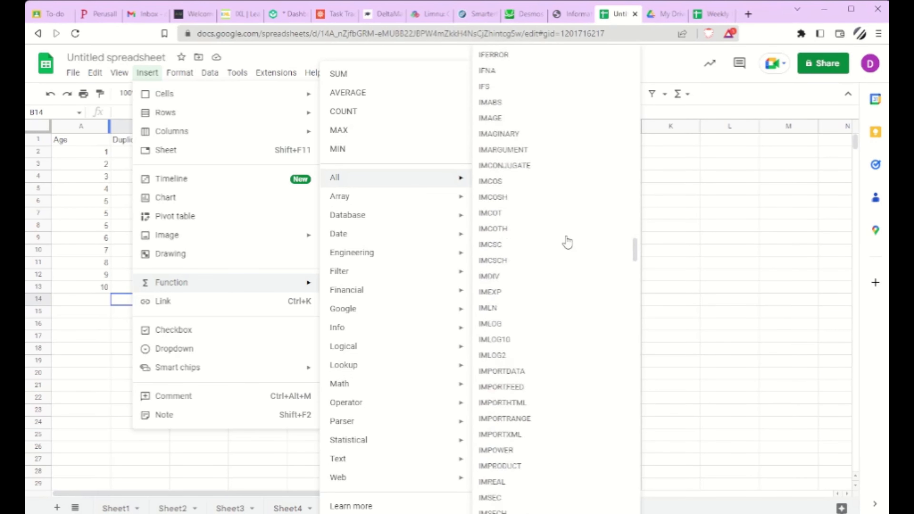
pyautogui.scroll(2, 568, 241)
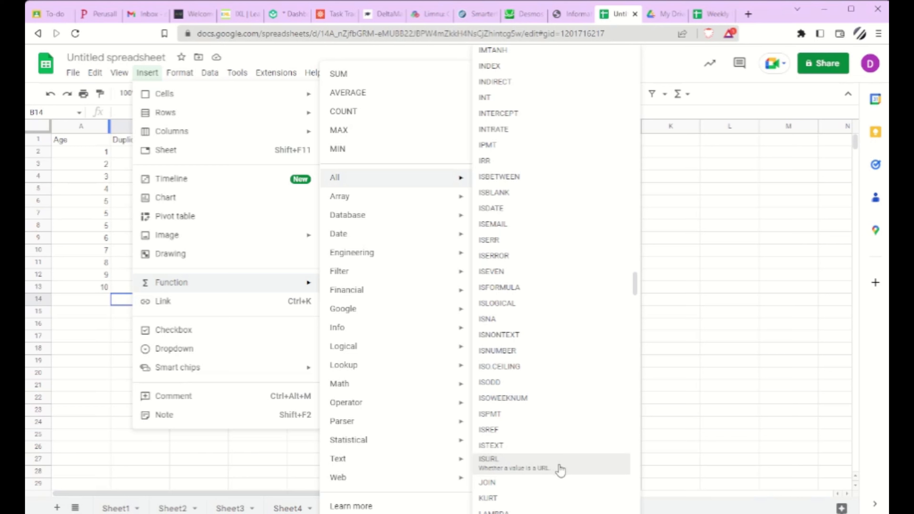
pyautogui.click(74, 350)
pyautogui.click(269, 192)
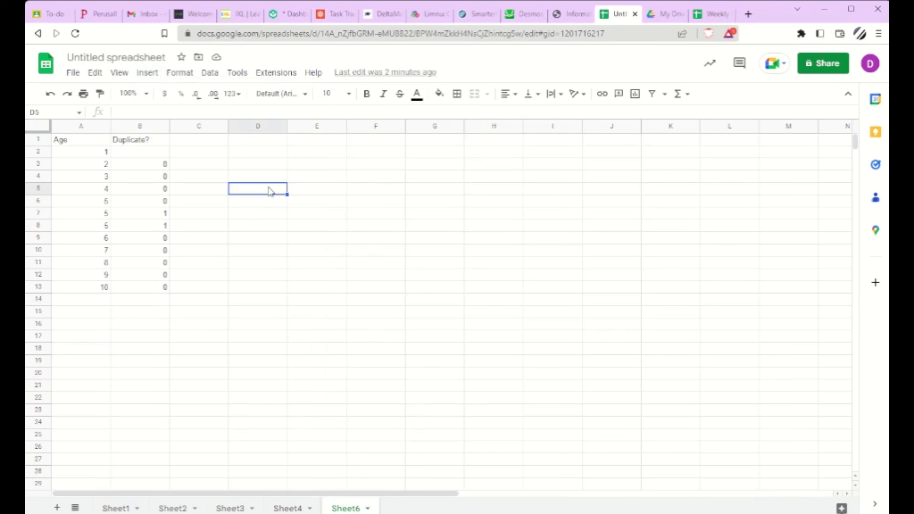
# Enter the formula =IF(ISNUMBER(A1)) in cell D1, testing whether the Age header cell holds a number
pyautogui.click(281, 144)
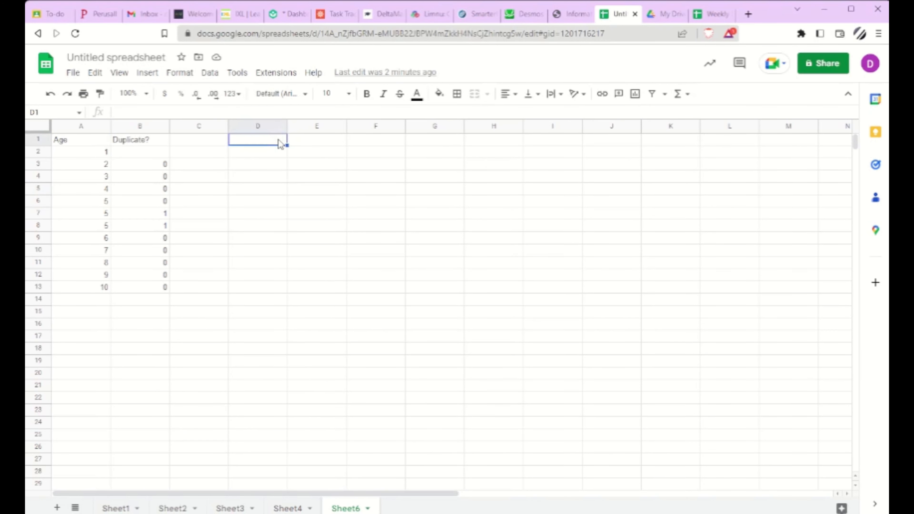
pyautogui.write('=IF(')
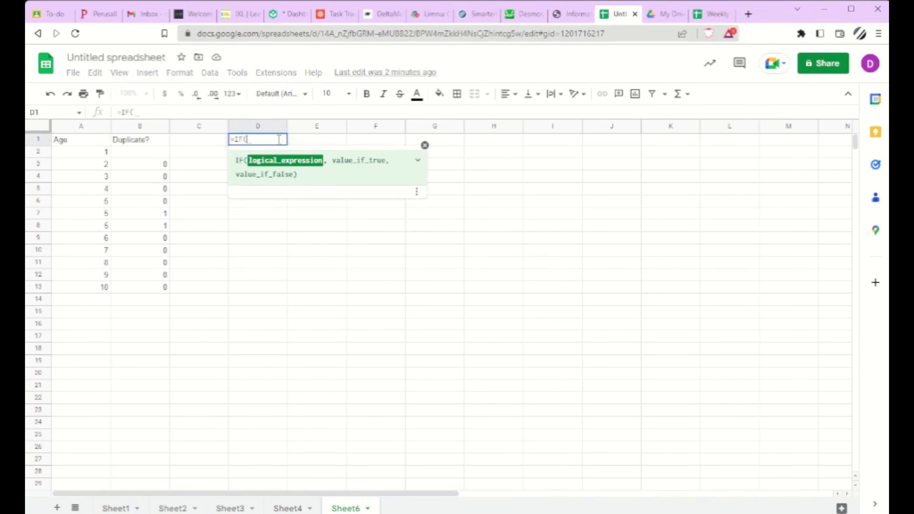
pyautogui.write('ISNUM')
pyautogui.press('Tab')
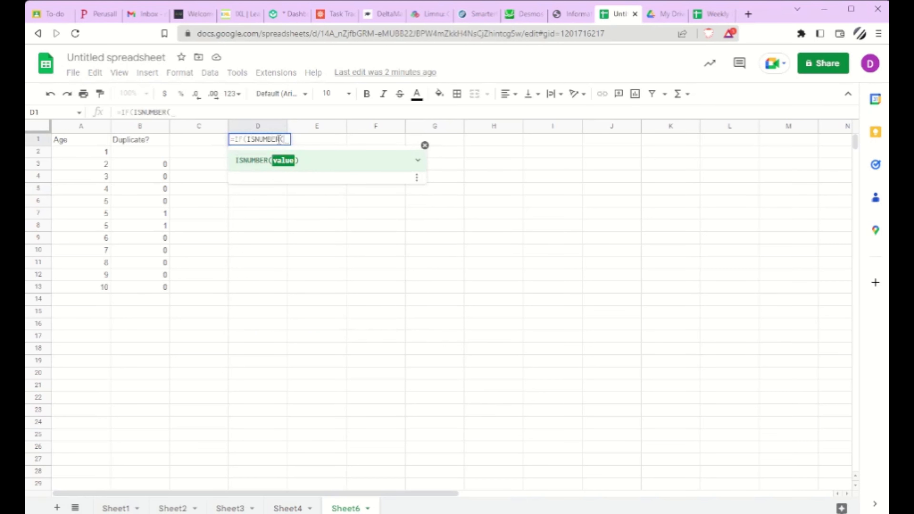
pyautogui.click(68, 145)
pyautogui.write(')')
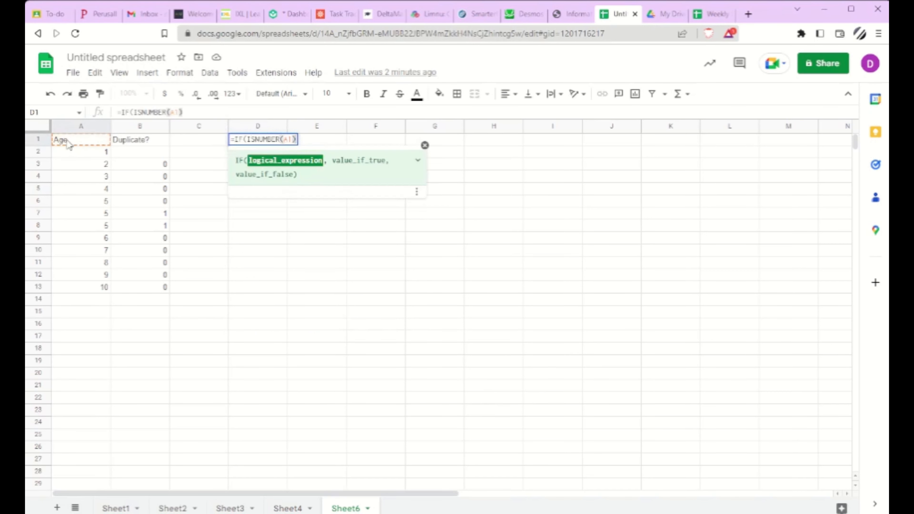
pyautogui.press('Return')
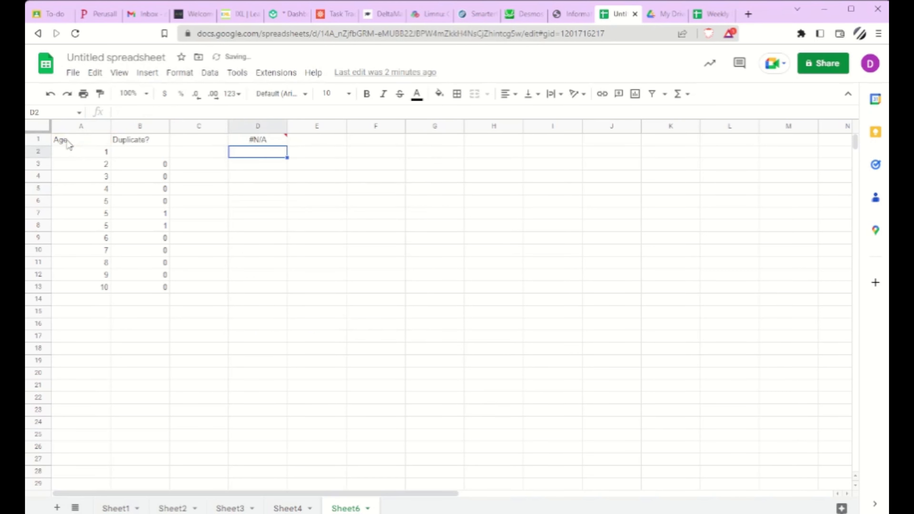
# Complete the IF formula in D1 with the outcomes TRUE and FALSE, giving =IF(ISNUMBER(A1),TRUE,FALSE)
pyautogui.click(266, 141)
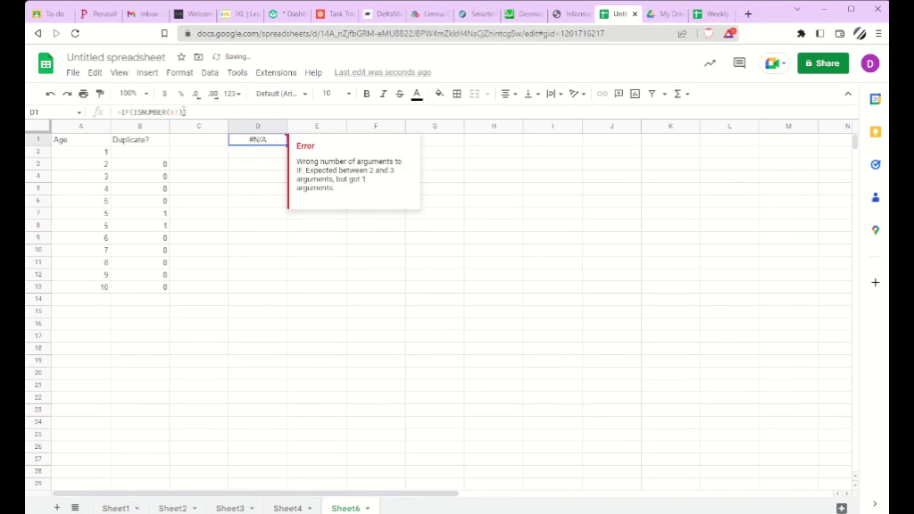
pyautogui.click(183, 112)
pyautogui.write(',TRUE,')
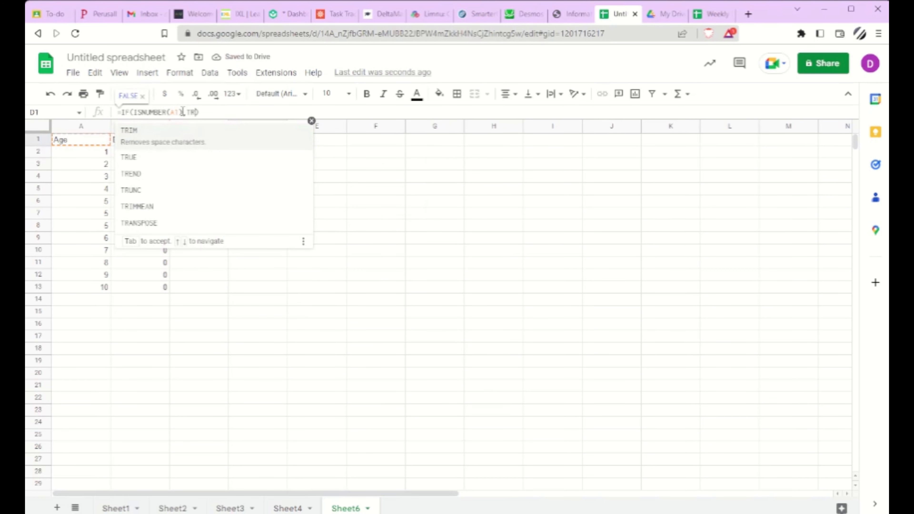
pyautogui.write('SE')
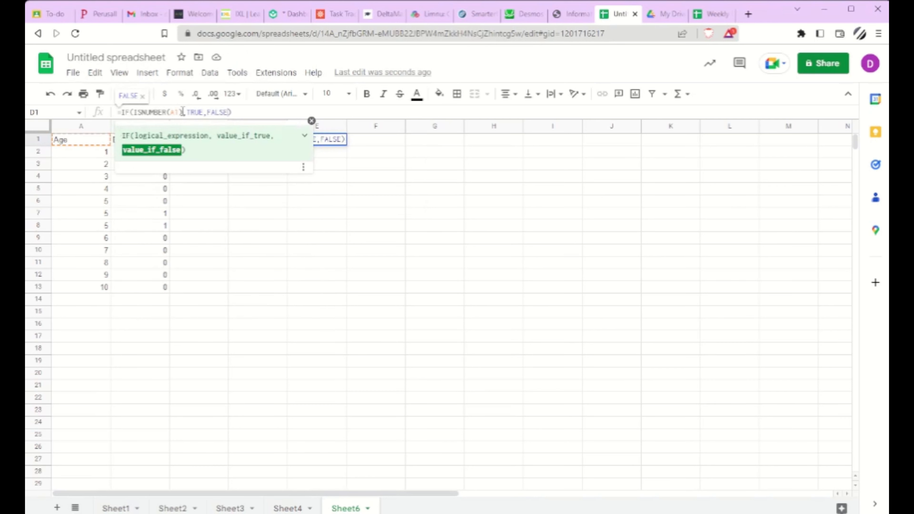
pyautogui.press('Return')
# Fill the ISNUMBER formula from D1 down to D26 and check the results beside the filled and empty Age rows
pyautogui.click(277, 142)
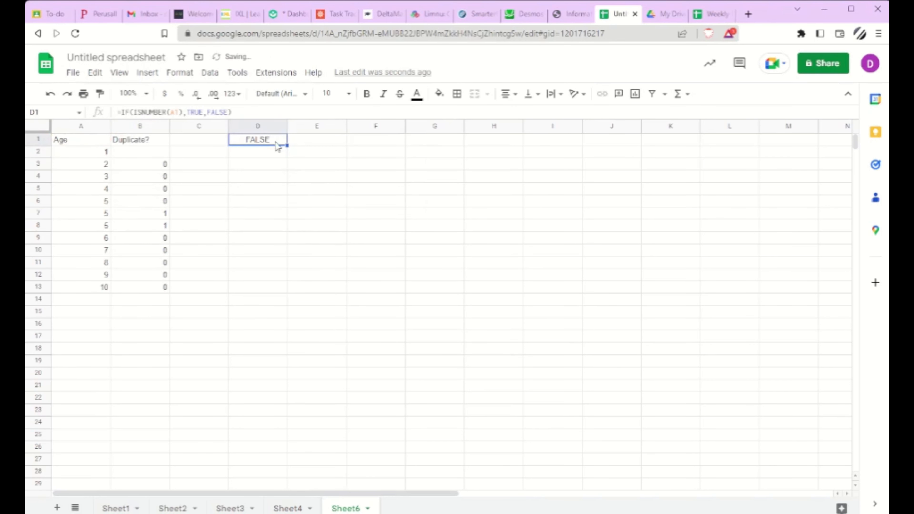
pyautogui.moveTo(287, 146); pyautogui.dragTo(257, 453)
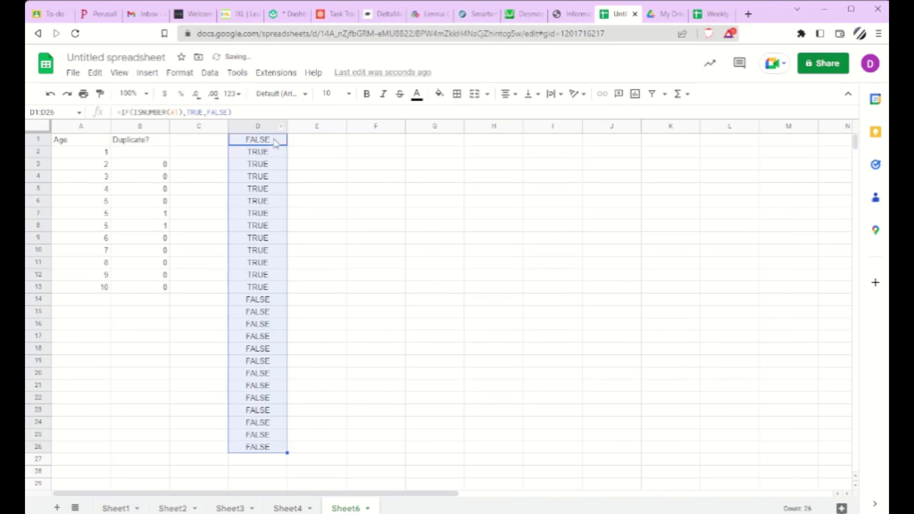
pyautogui.moveTo(277, 152); pyautogui.dragTo(279, 445)
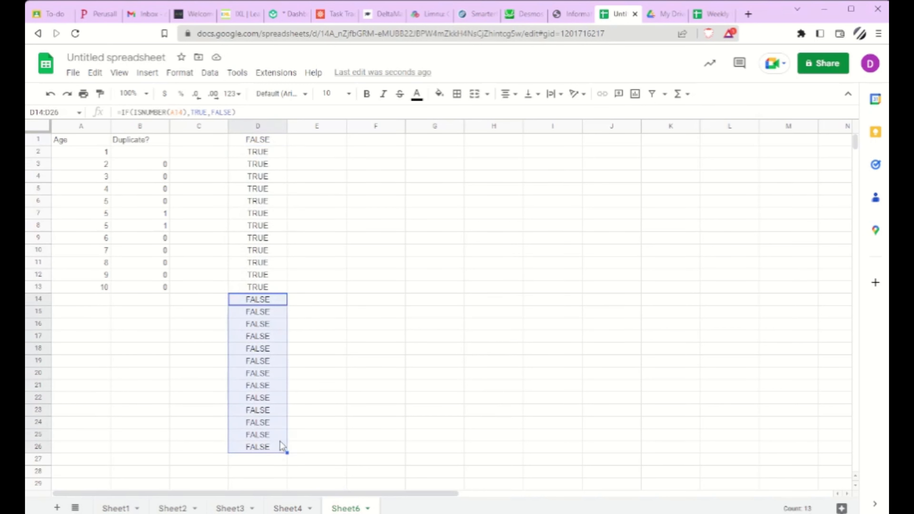